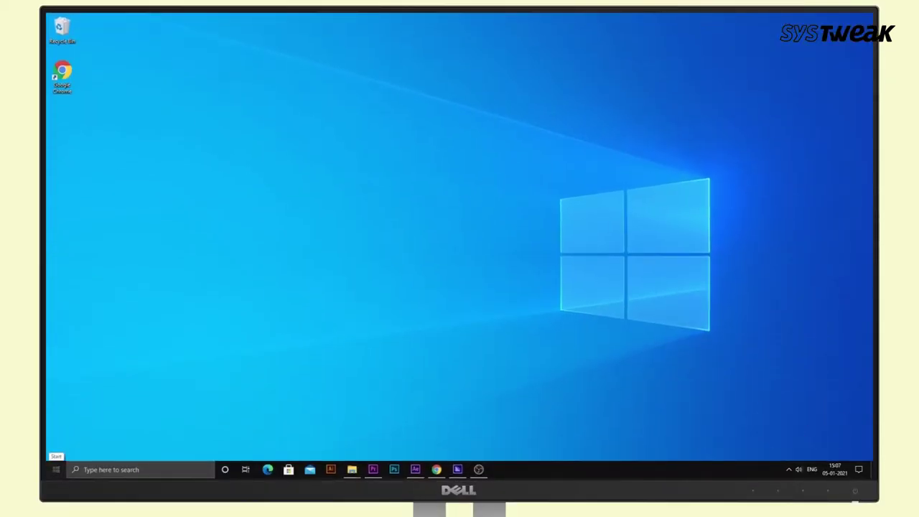
# Step: Go to Update & Security > Troubleshoot > Additional troubleshooters and expand Internet Connections
pyautogui.click(56, 470)
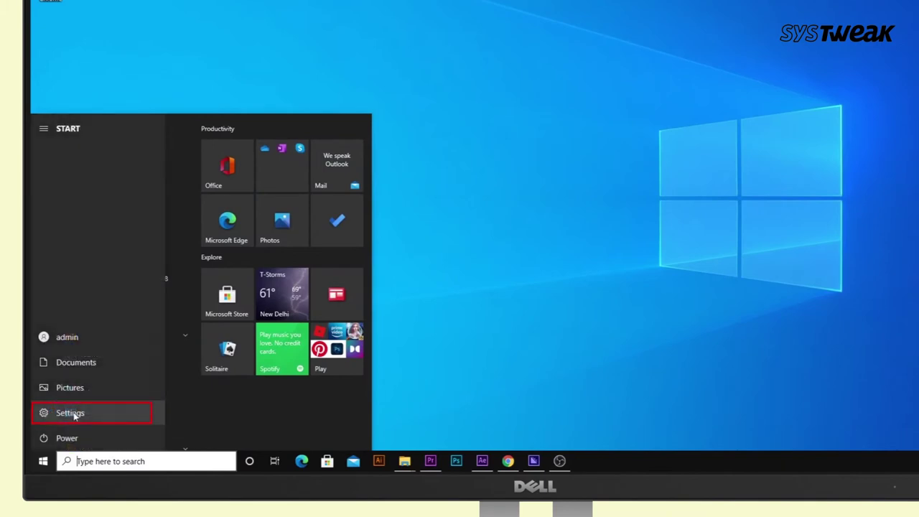
pyautogui.click(89, 415)
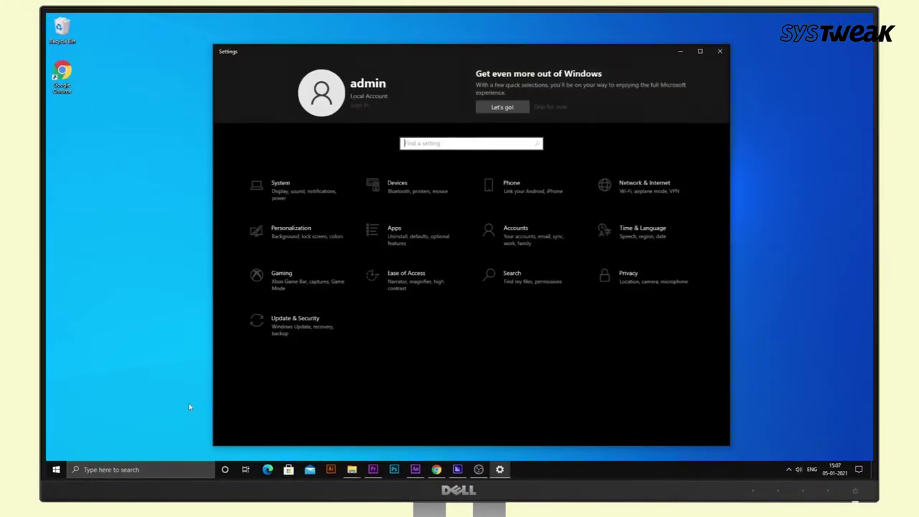
pyautogui.click(305, 324)
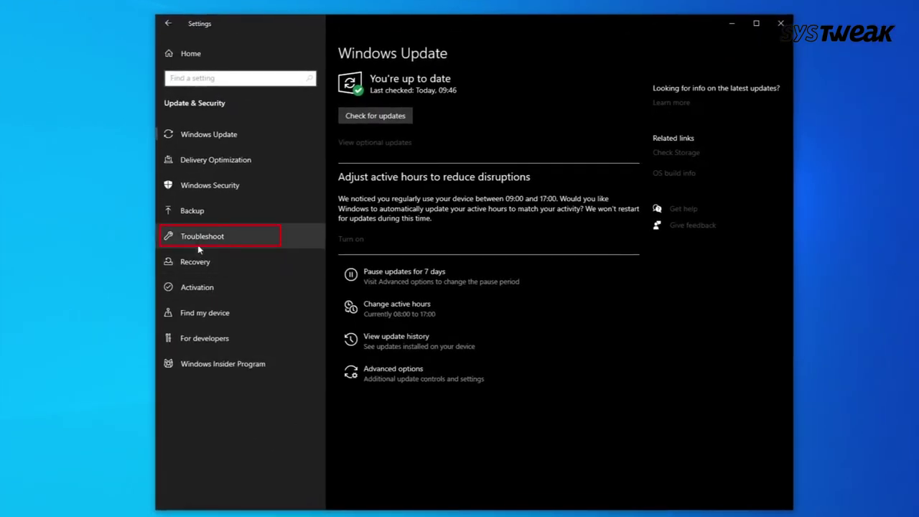
pyautogui.click(251, 240)
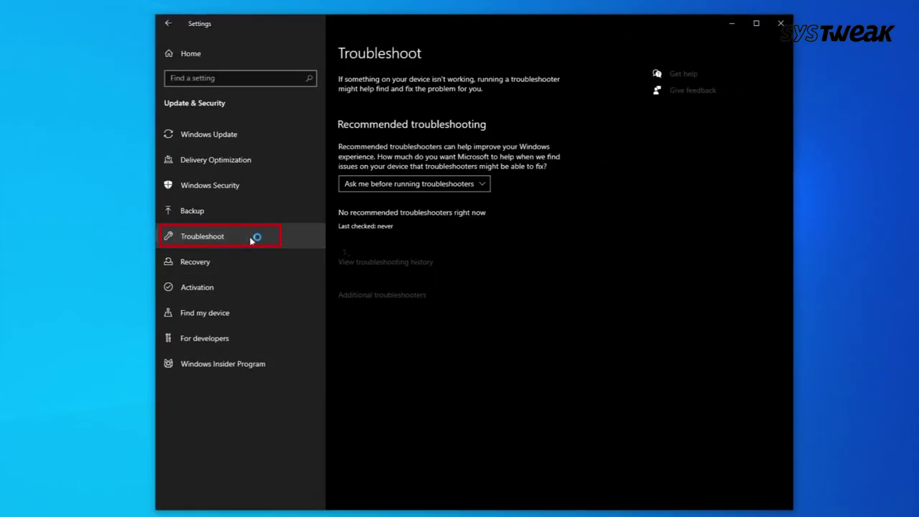
pyautogui.click(380, 300)
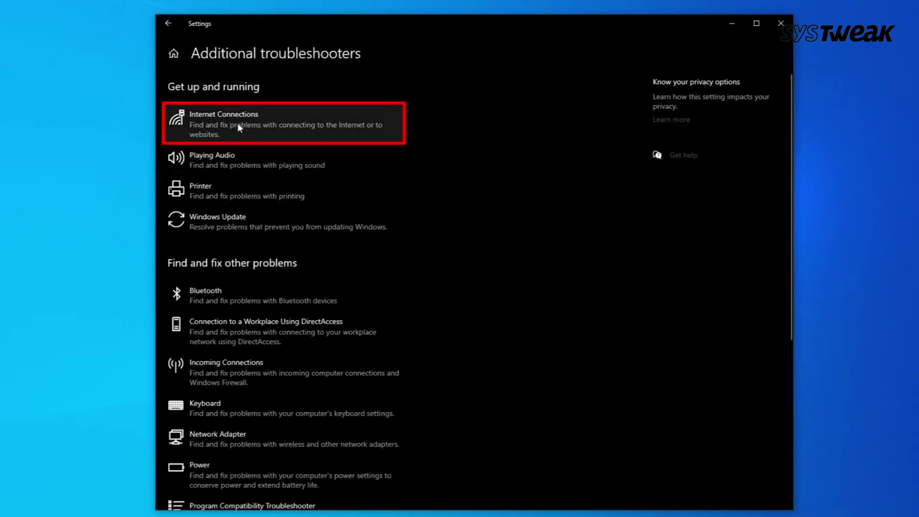
pyautogui.click(251, 123)
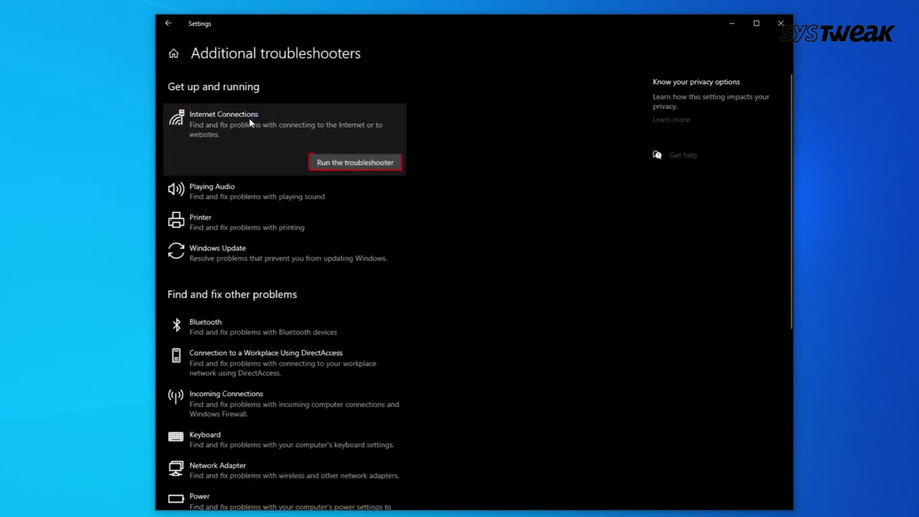
# Step: Run the Internet Connections troubleshooter using 'Troubleshoot my connection to the Internet'
pyautogui.click(357, 163)
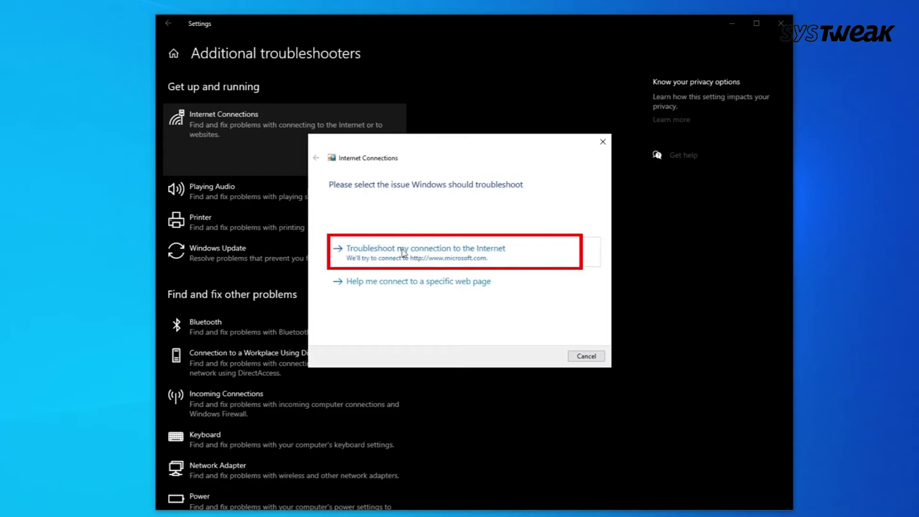
pyautogui.click(451, 256)
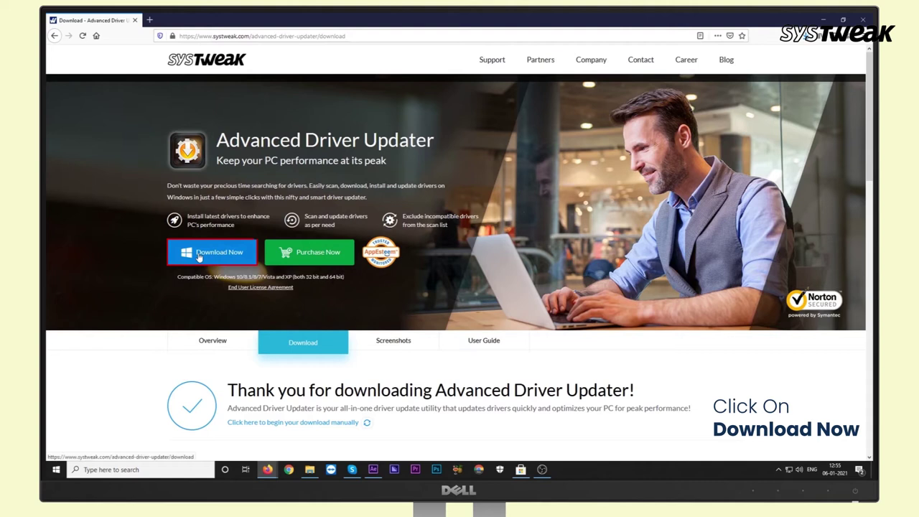
# Step: Download adug_systweak-default.exe from the Advanced Driver Updater page, choosing Save File
pyautogui.click(199, 257)
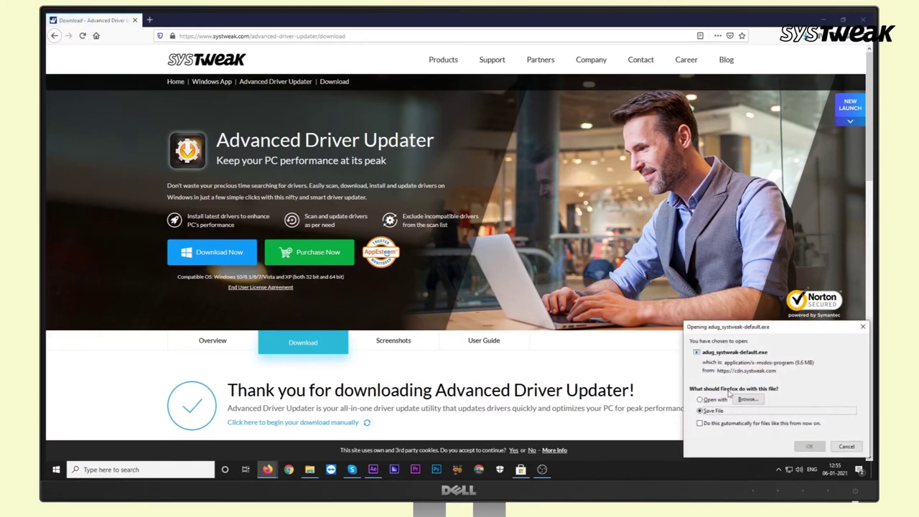
pyautogui.moveTo(783, 327); pyautogui.dragTo(589, 215)
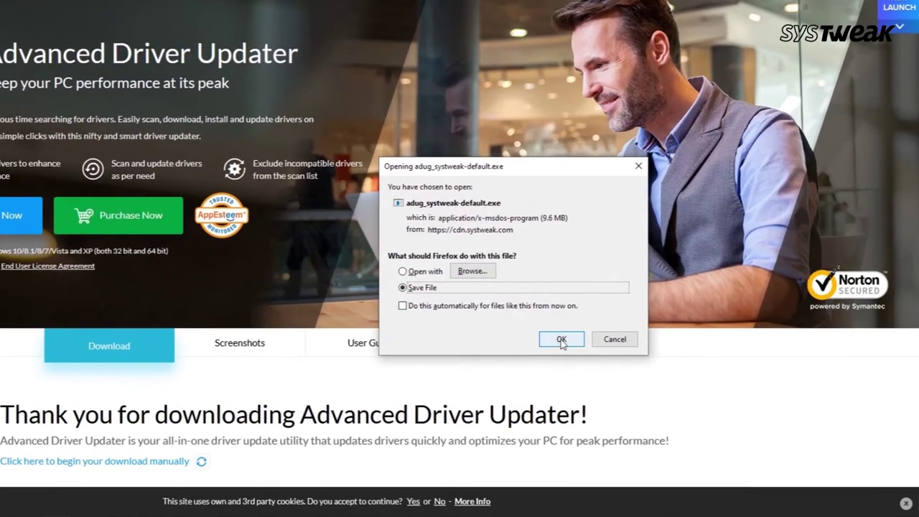
pyautogui.click(561, 339)
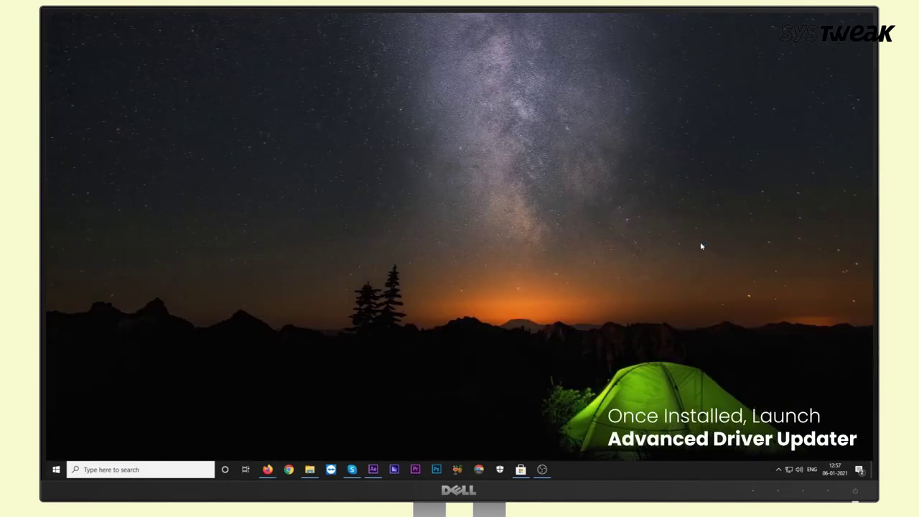
# Step: Open Advanced Driver Updater from Recently added in the Start menu
pyautogui.click(56, 471)
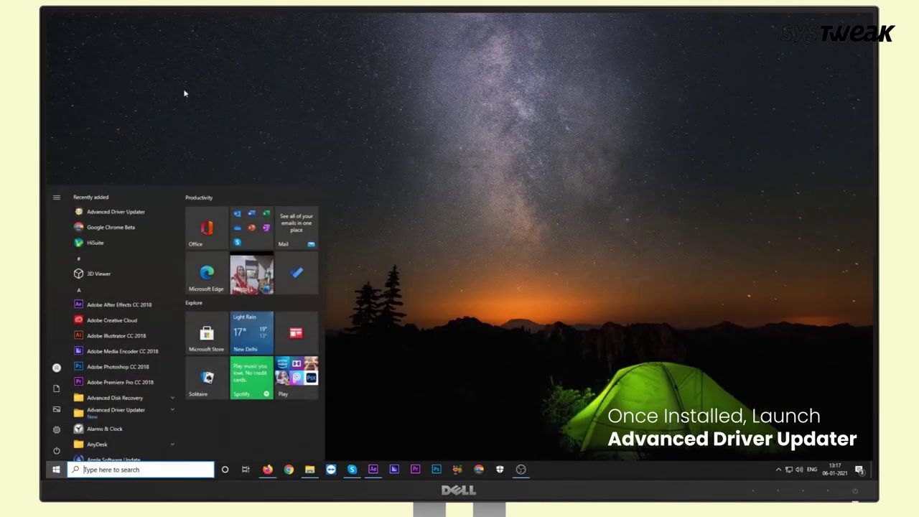
pyautogui.click(99, 214)
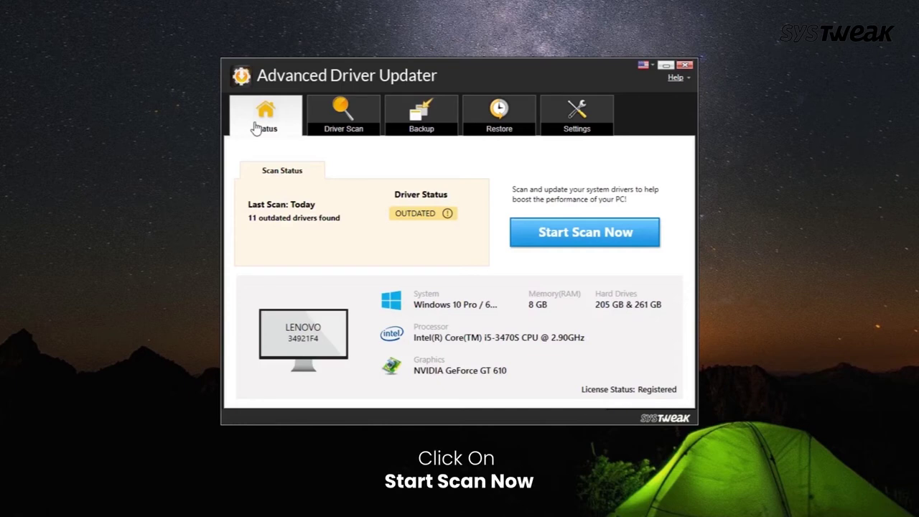
# Step: Scan for outdated drivers, then update all found drivers with Update All
pyautogui.click(584, 241)
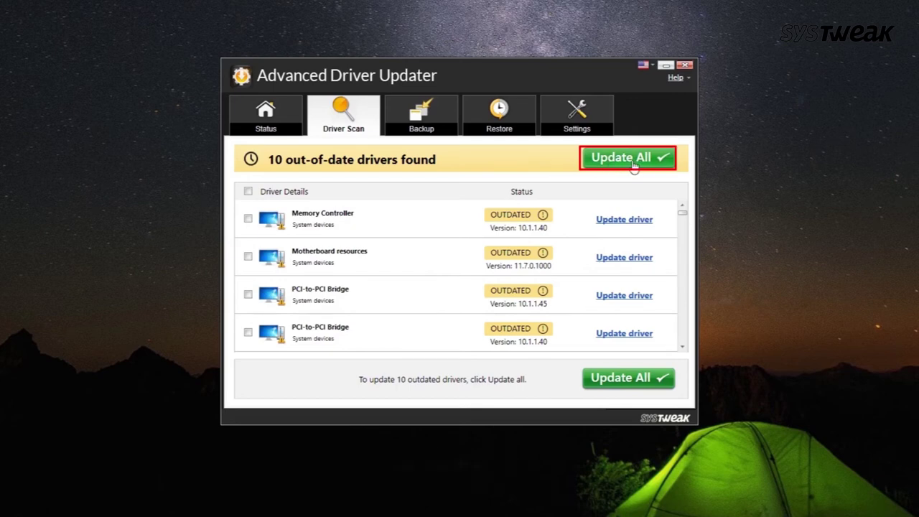
pyautogui.click(632, 161)
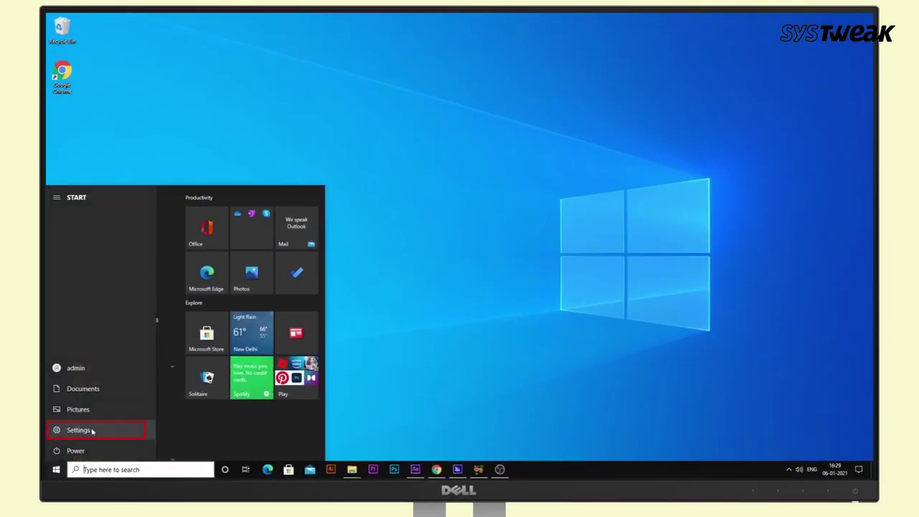
# Step: Go from Network & Internet settings to Windows Firewall in Windows Security
pyautogui.click(86, 430)
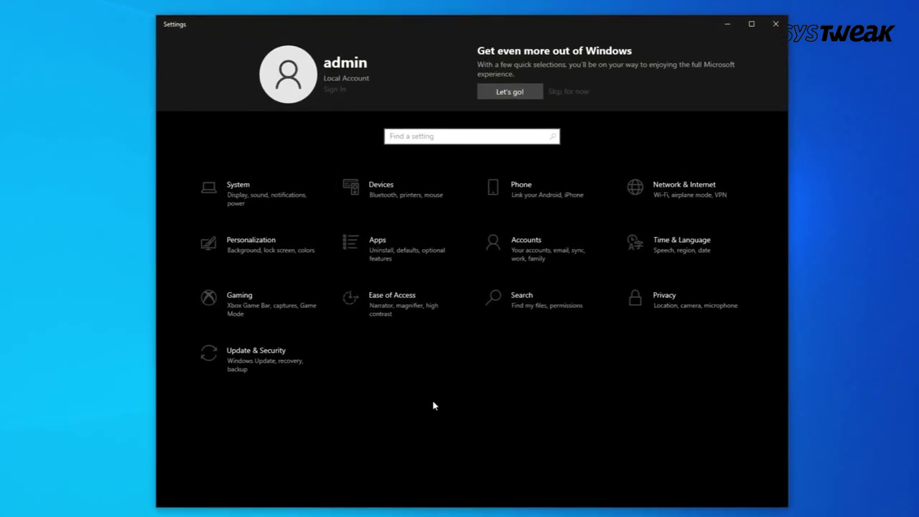
pyautogui.click(643, 205)
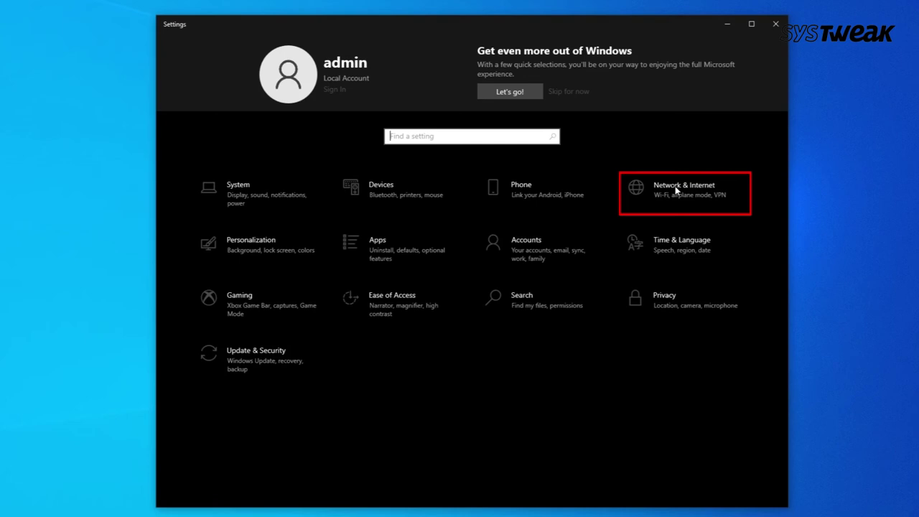
pyautogui.click(684, 188)
pyautogui.scroll(-1, 376, 300)
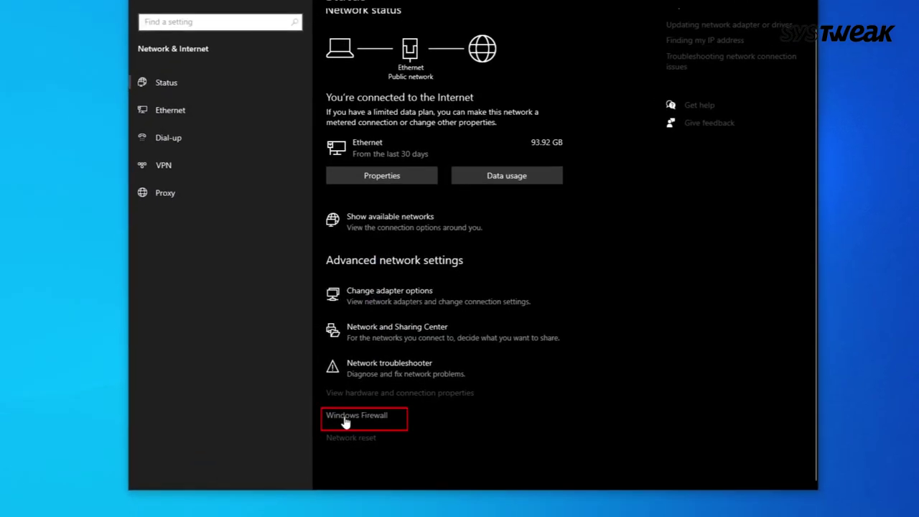
pyautogui.click(345, 420)
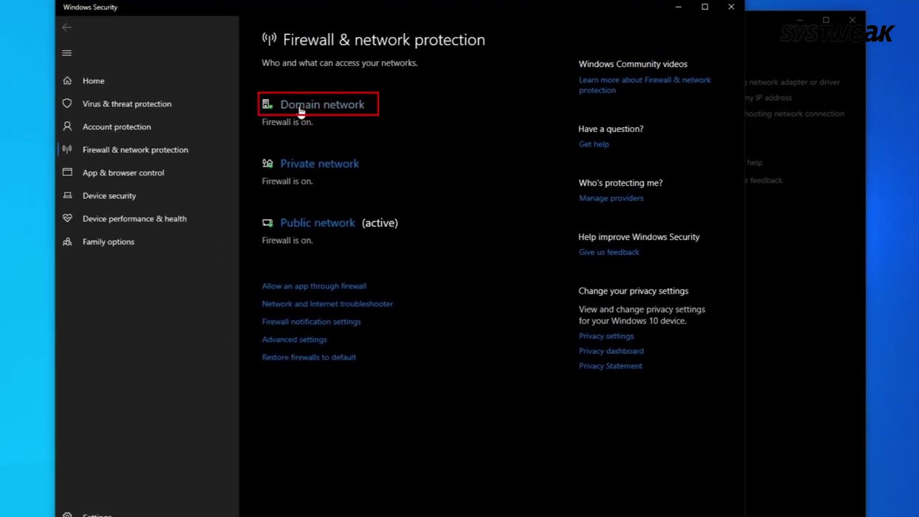
# Step: Switch the Domain network's Microsoft Defender Firewall toggle to Off
pyautogui.click(300, 109)
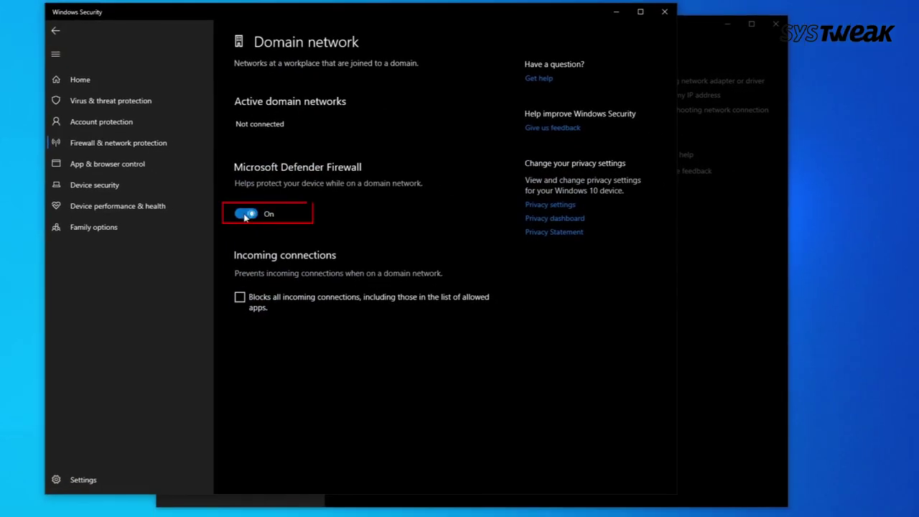
pyautogui.click(247, 214)
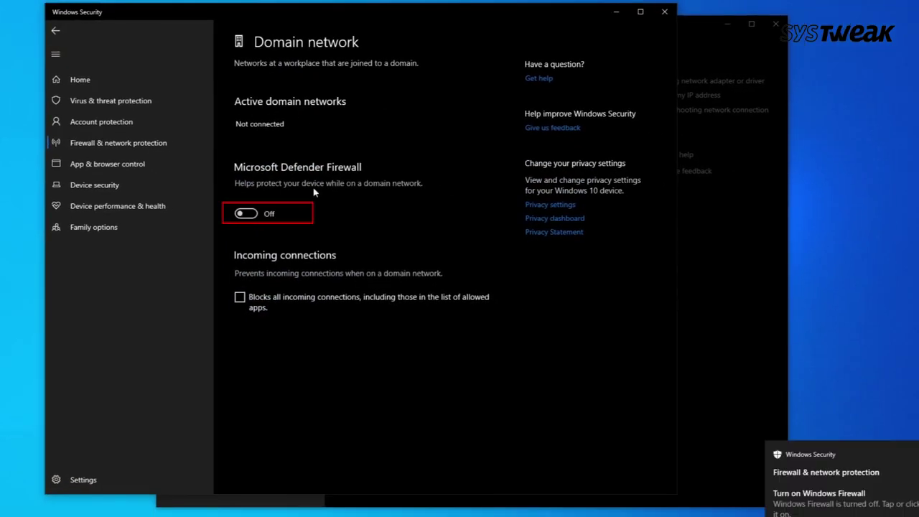